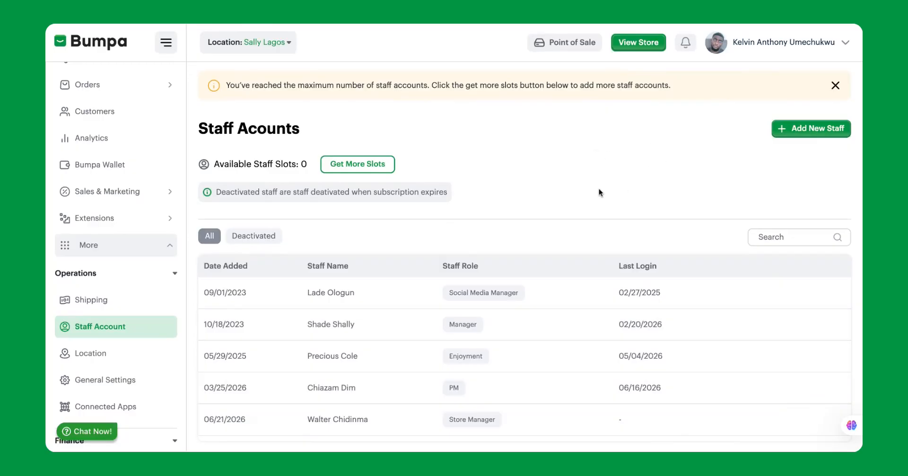
Look over the new staff member form, then return to the staff list
{"action": "left_click", "coordinate": [793, 131]}
{"action": "scroll", "coordinate": [492, 244], "scroll_direction": "down", "scroll_amount": 5}
{"action": "scroll", "coordinate": [491, 282], "scroll_direction": "down", "scroll_amount": 9}
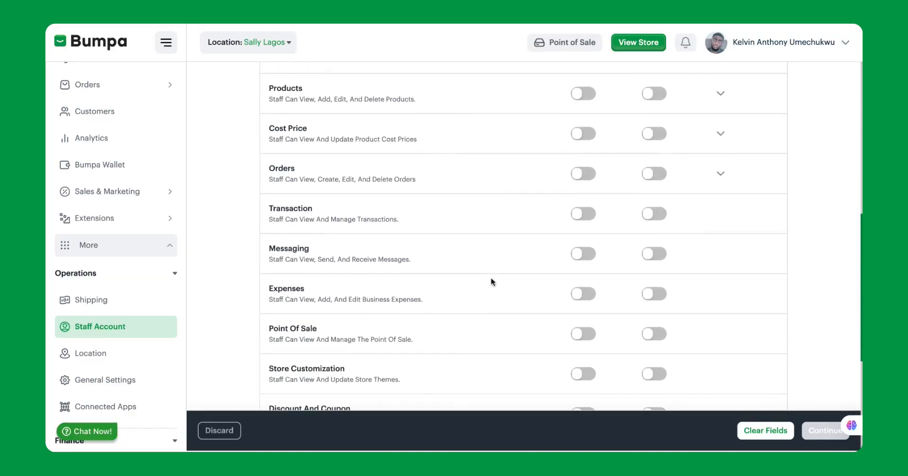
{"action": "scroll", "coordinate": [326, 148], "scroll_direction": "up", "scroll_amount": 14}
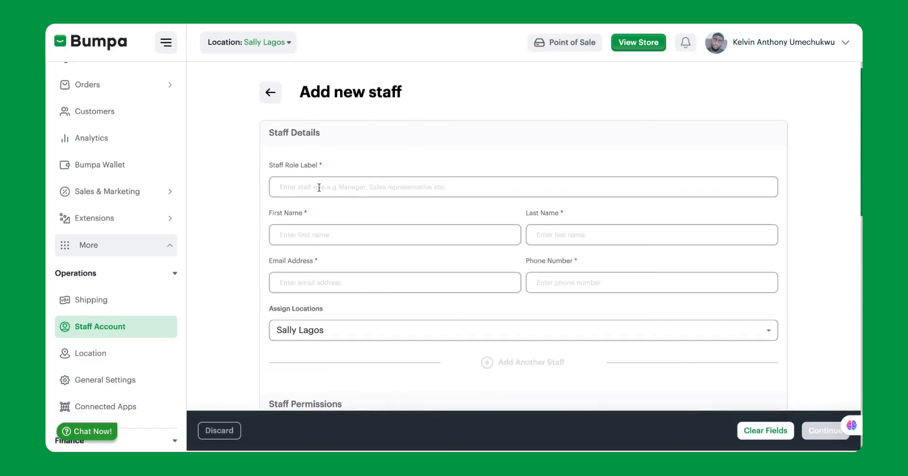
{"action": "left_click", "coordinate": [270, 95]}
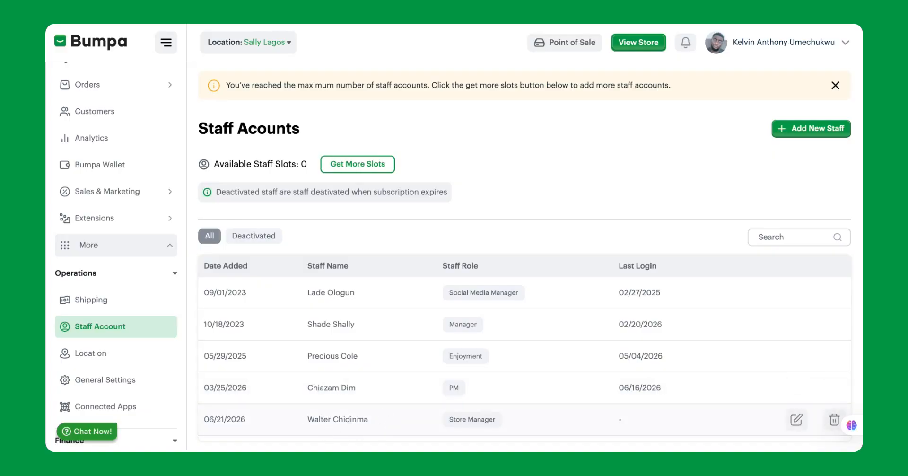
{"action": "left_click", "coordinate": [361, 420]}
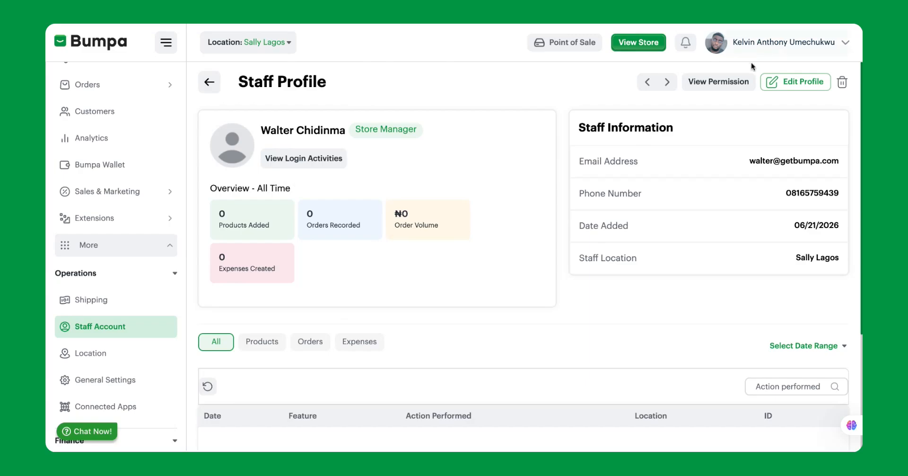
{"action": "left_click", "coordinate": [715, 85]}
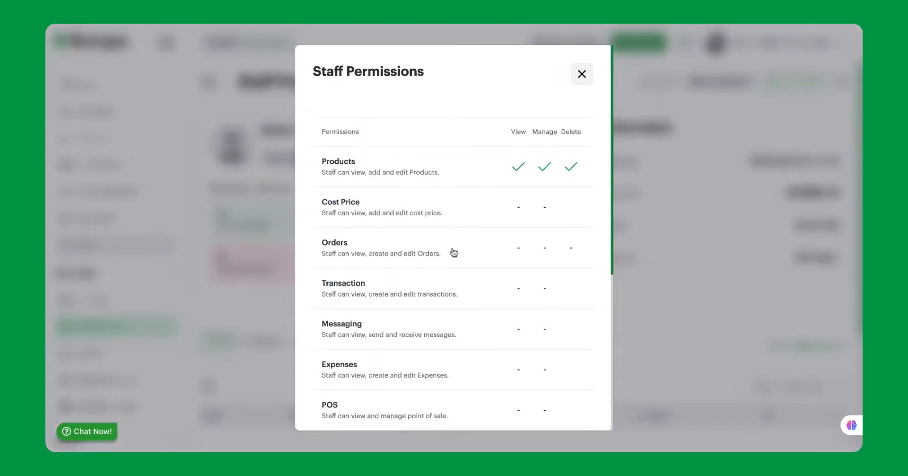
{"action": "scroll", "coordinate": [454, 248], "scroll_direction": "down", "scroll_amount": 5}
{"action": "scroll", "coordinate": [454, 247], "scroll_direction": "up", "scroll_amount": 5}
{"action": "scroll", "coordinate": [466, 211], "scroll_direction": "down", "scroll_amount": 5}
{"action": "scroll", "coordinate": [465, 211], "scroll_direction": "up", "scroll_amount": 6}
{"action": "left_click", "coordinate": [587, 80]}
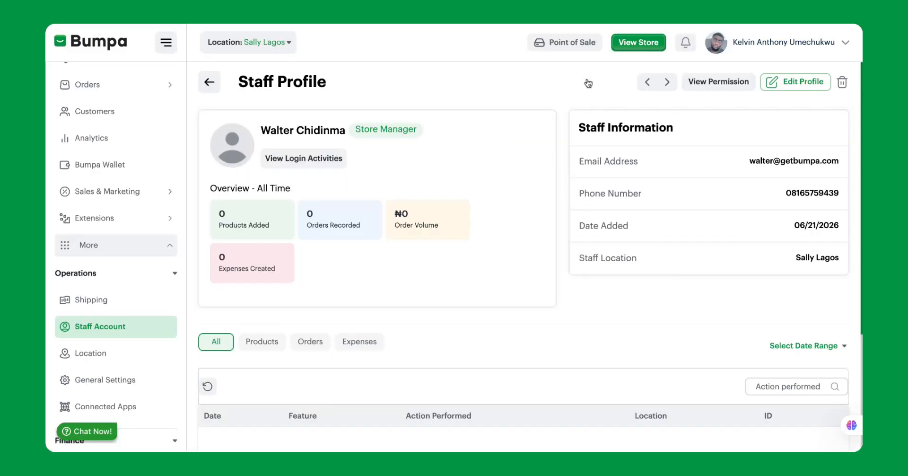
Open the staff member's profile for editing and scroll to the permissions list
{"action": "left_click", "coordinate": [787, 84]}
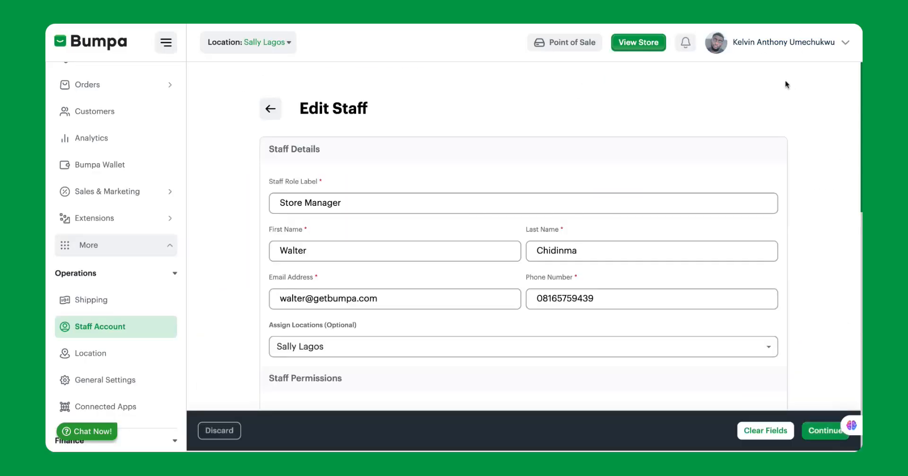
{"action": "scroll", "coordinate": [549, 229], "scroll_direction": "down", "scroll_amount": 6}
{"action": "scroll", "coordinate": [547, 229], "scroll_direction": "down", "scroll_amount": 5}
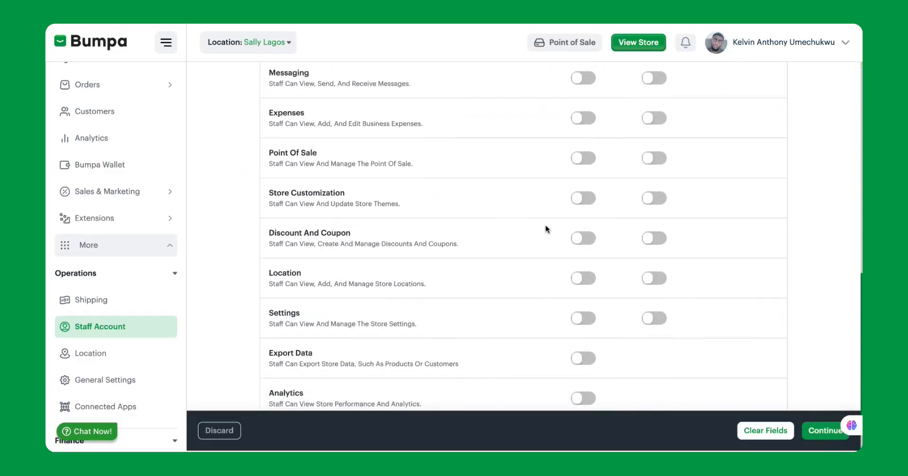
{"action": "scroll", "coordinate": [546, 229], "scroll_direction": "up", "scroll_amount": 10}
{"action": "scroll", "coordinate": [546, 229], "scroll_direction": "down", "scroll_amount": 4}
{"action": "scroll", "coordinate": [562, 235], "scroll_direction": "down", "scroll_amount": 1}
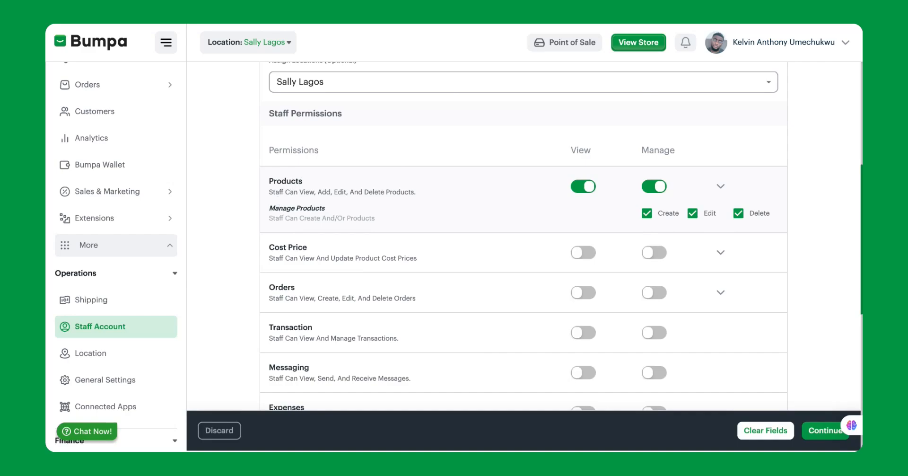
Switch on both view and manage access for Products
{"action": "left_click", "coordinate": [653, 189]}
{"action": "left_click", "coordinate": [738, 213]}
{"action": "left_click", "coordinate": [654, 187]}
{"action": "left_click", "coordinate": [656, 191]}
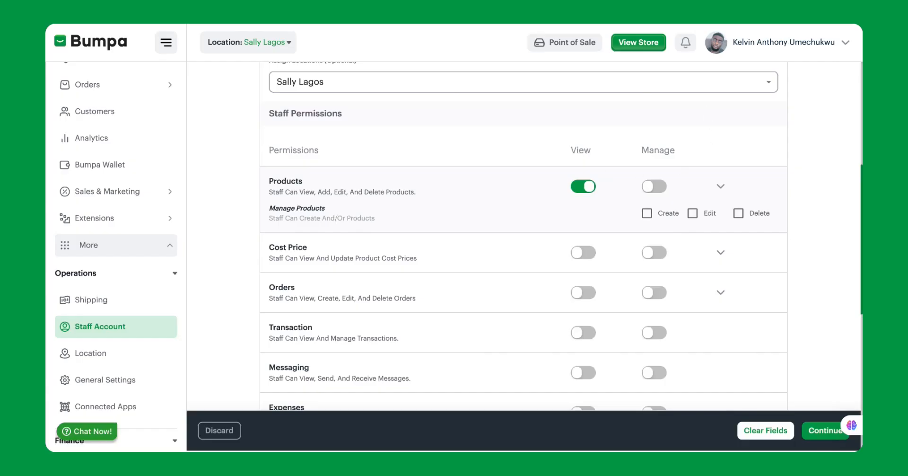
{"action": "left_click", "coordinate": [584, 188]}
{"action": "left_click", "coordinate": [583, 188]}
{"action": "left_click", "coordinate": [651, 187]}
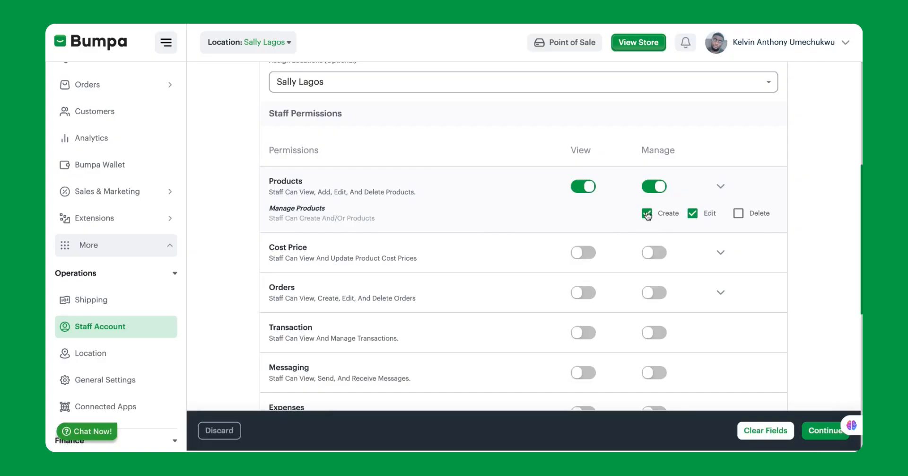
Limit Products manage rights to create and edit, with delete unchecked
{"action": "left_click", "coordinate": [694, 215]}
{"action": "left_click", "coordinate": [692, 214]}
{"action": "left_click", "coordinate": [738, 214]}
{"action": "left_click", "coordinate": [693, 213]}
{"action": "left_click", "coordinate": [648, 214]}
{"action": "left_click", "coordinate": [694, 214]}
{"action": "left_click", "coordinate": [720, 186]}
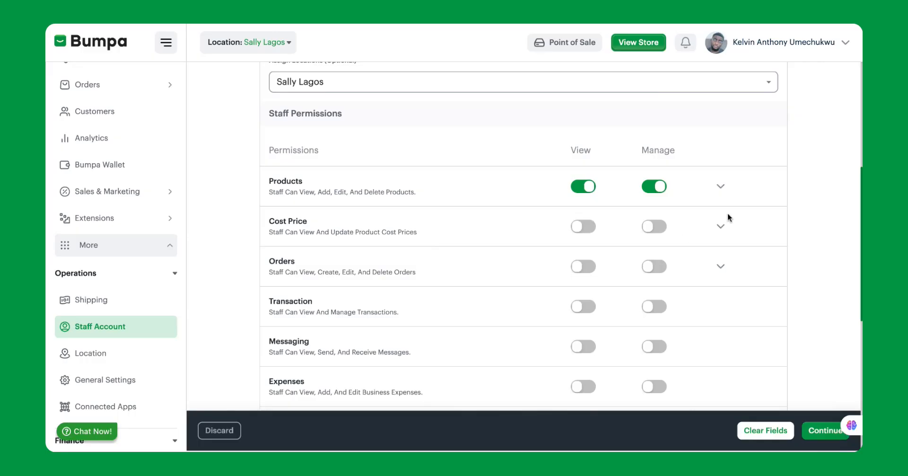
Give Cost Price view and manage access with create and edit allowed
{"action": "left_click", "coordinate": [720, 226]}
{"action": "left_click", "coordinate": [584, 228]}
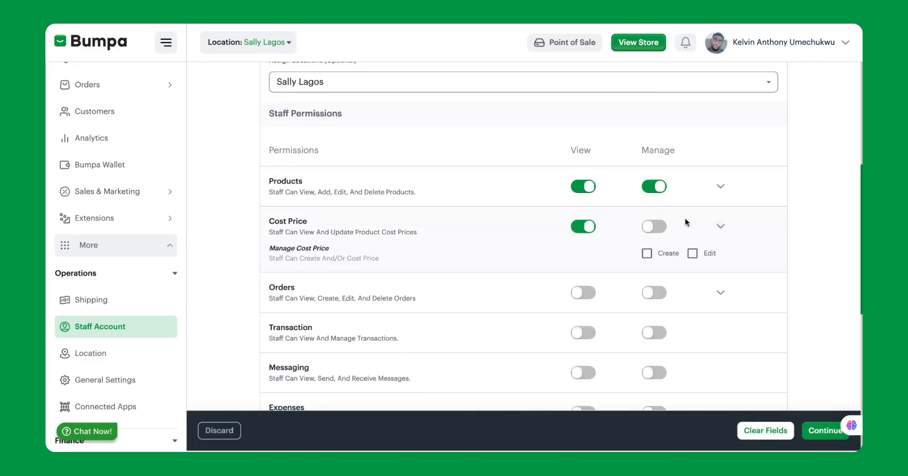
{"action": "left_click", "coordinate": [651, 231]}
{"action": "left_click", "coordinate": [692, 253]}
{"action": "left_click", "coordinate": [646, 258]}
{"action": "left_click", "coordinate": [695, 258]}
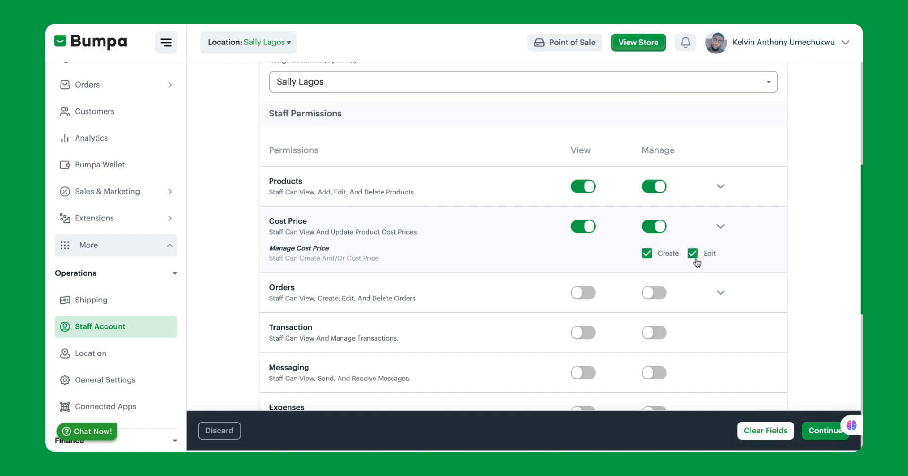
{"action": "left_click", "coordinate": [721, 226]}
{"action": "scroll", "coordinate": [473, 147], "scroll_direction": "down", "scroll_amount": 2}
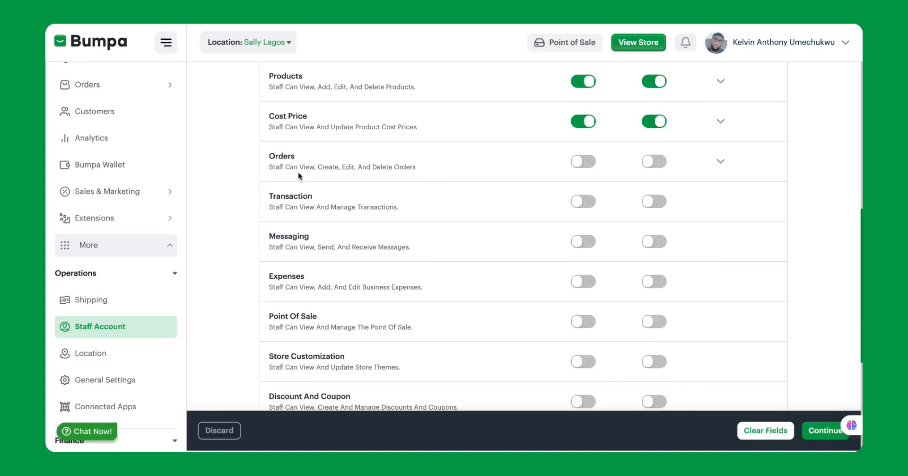
Give Orders view and manage access, restricted to create only
{"action": "left_click", "coordinate": [580, 164]}
{"action": "left_click", "coordinate": [643, 163]}
{"action": "left_click", "coordinate": [739, 188]}
{"action": "left_click", "coordinate": [694, 188]}
{"action": "left_click", "coordinate": [738, 189]}
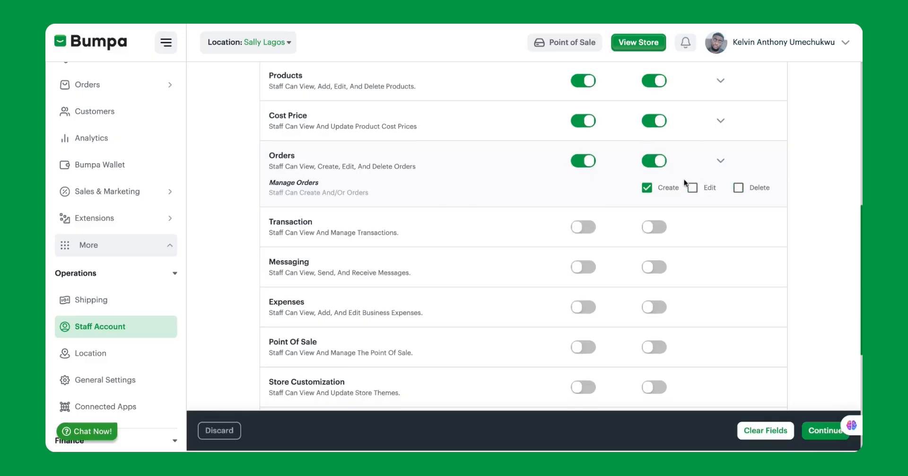
{"action": "left_click", "coordinate": [720, 160]}
{"action": "scroll", "coordinate": [513, 199], "scroll_direction": "down", "scroll_amount": 1}
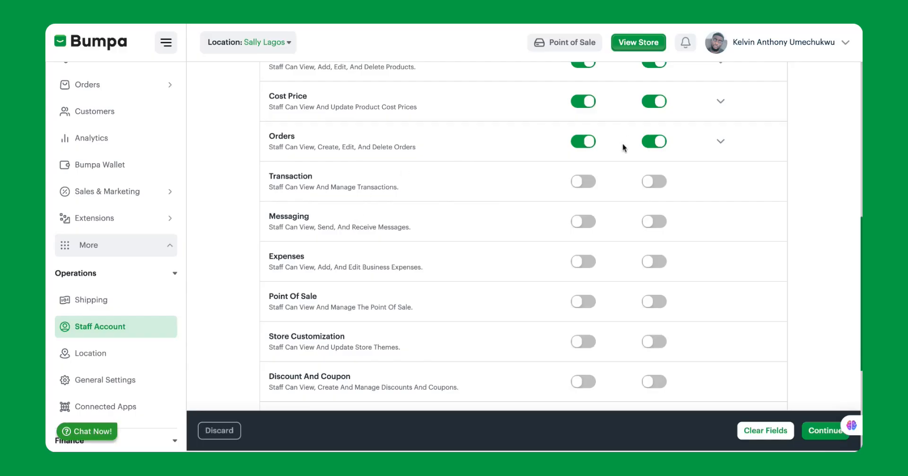
Give view access to Transaction, and view and manage access to Messaging
{"action": "left_click", "coordinate": [580, 182]}
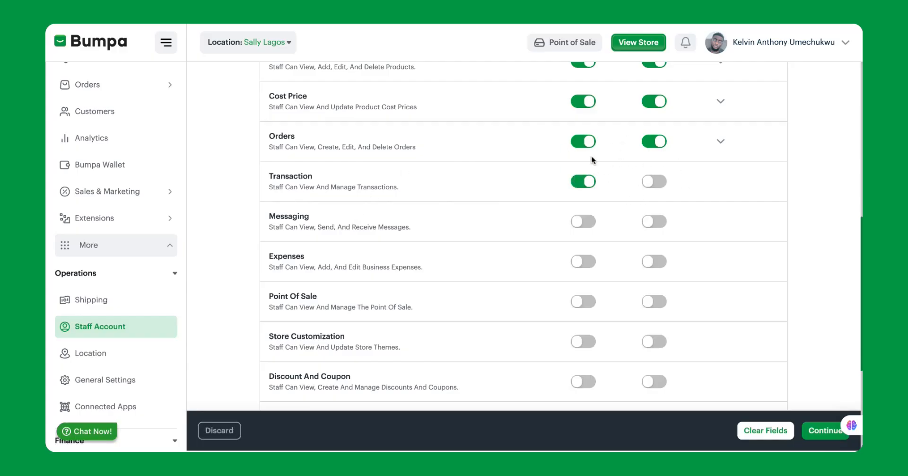
{"action": "scroll", "coordinate": [577, 188], "scroll_direction": "up", "scroll_amount": 1}
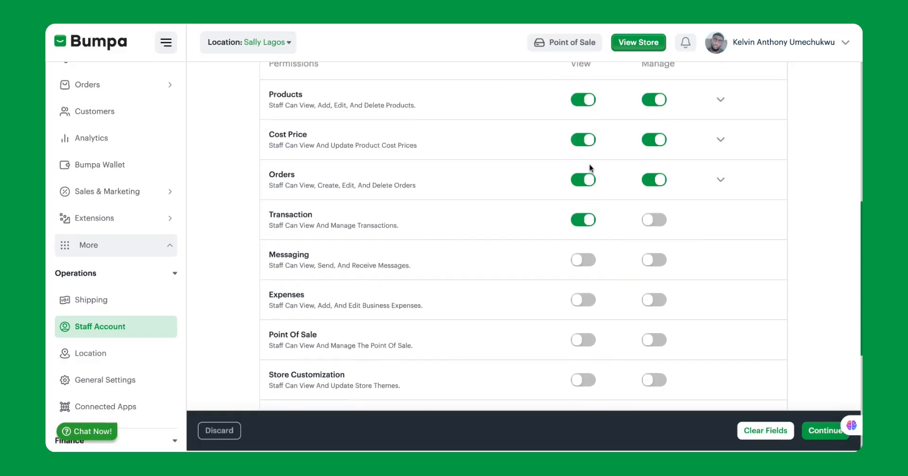
{"action": "scroll", "coordinate": [563, 218], "scroll_direction": "down", "scroll_amount": 1}
{"action": "left_click", "coordinate": [575, 225]}
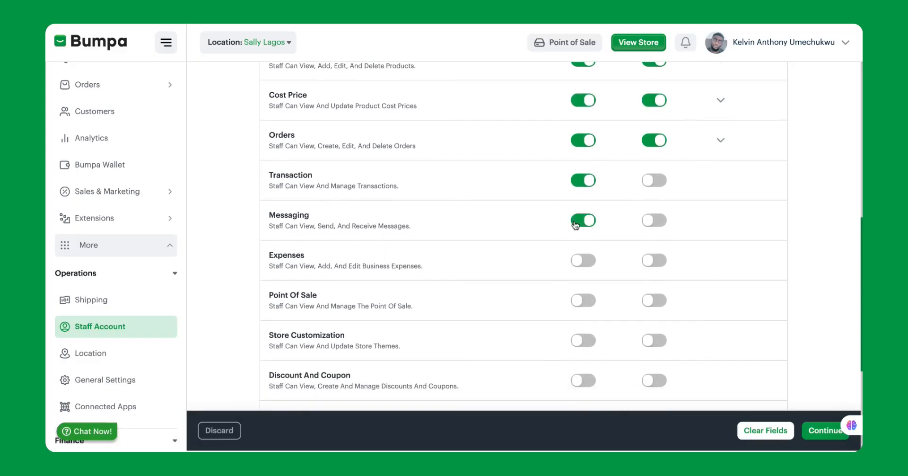
{"action": "left_click", "coordinate": [650, 222]}
{"action": "scroll", "coordinate": [655, 227], "scroll_direction": "down", "scroll_amount": 1}
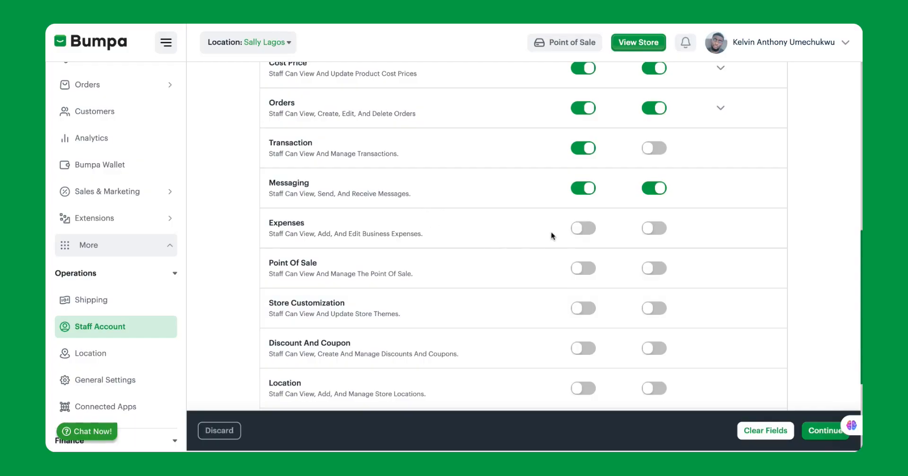
Give view access to Expenses and Store Customization, plus view and manage on Point Of Sale
{"action": "left_click", "coordinate": [578, 231]}
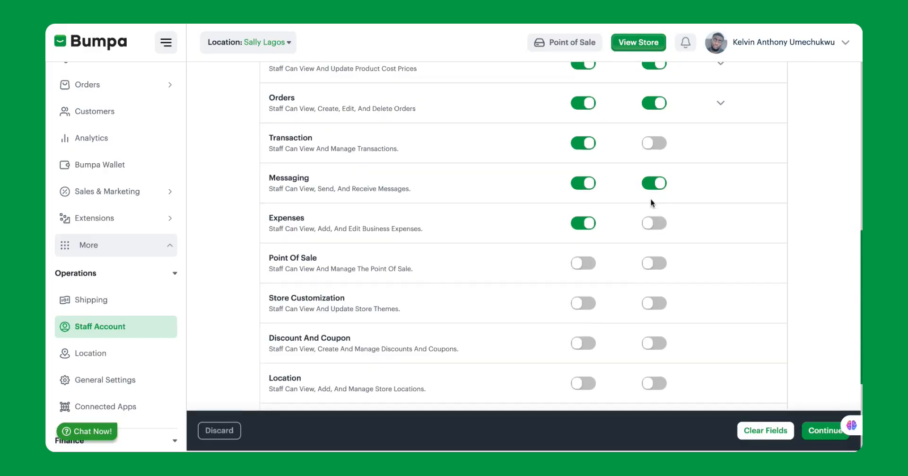
{"action": "scroll", "coordinate": [651, 199], "scroll_direction": "down", "scroll_amount": 1}
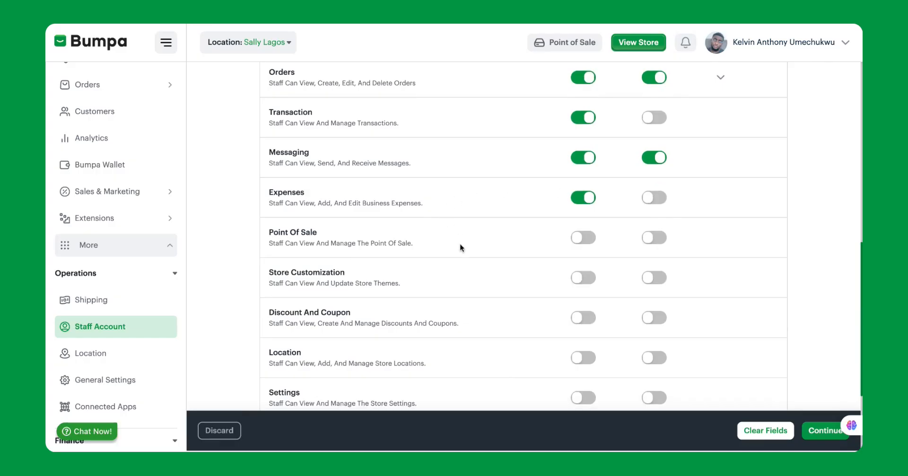
{"action": "left_click", "coordinate": [584, 240]}
{"action": "left_click", "coordinate": [647, 239]}
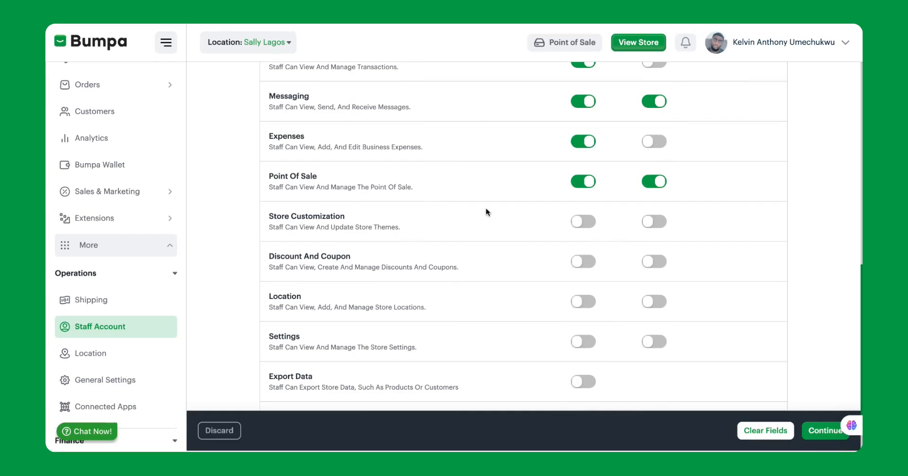
{"action": "left_click", "coordinate": [583, 222]}
{"action": "scroll", "coordinate": [733, 300], "scroll_direction": "down", "scroll_amount": 2}
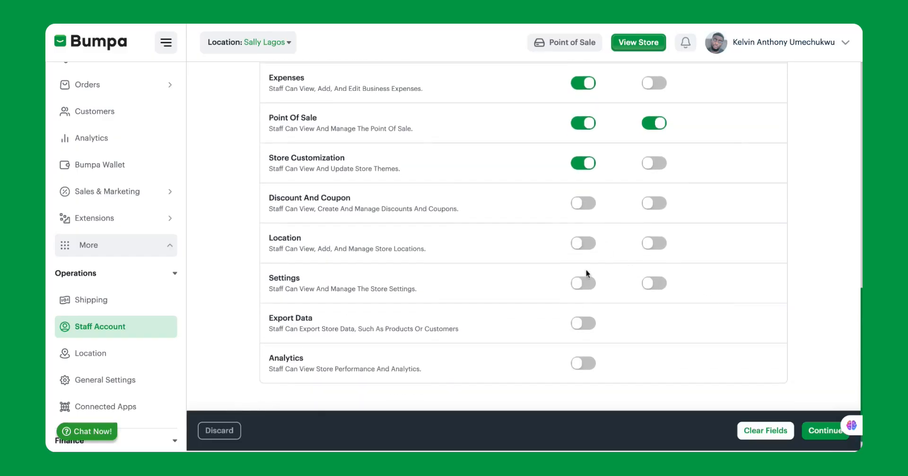
Turn on view access for Settings, Export Data and Analytics
{"action": "left_click", "coordinate": [586, 287]}
{"action": "left_click", "coordinate": [580, 322]}
{"action": "scroll", "coordinate": [585, 331], "scroll_direction": "down", "scroll_amount": 1}
{"action": "left_click", "coordinate": [582, 339]}
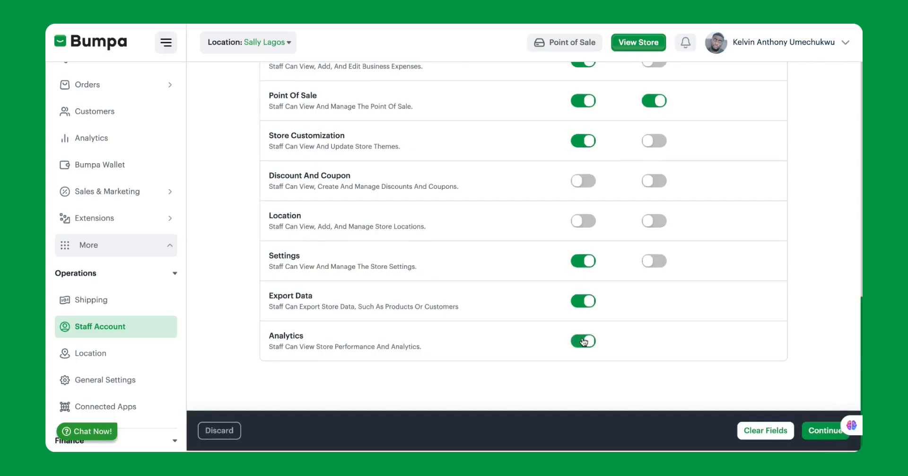
{"action": "scroll", "coordinate": [641, 282], "scroll_direction": "up", "scroll_amount": 10}
{"action": "scroll", "coordinate": [640, 280], "scroll_direction": "down", "scroll_amount": 5}
{"action": "scroll", "coordinate": [642, 280], "scroll_direction": "down", "scroll_amount": 2}
Switch off manage access for Products, Cost Price and Orders and collapse their rows
{"action": "left_click", "coordinate": [656, 120]}
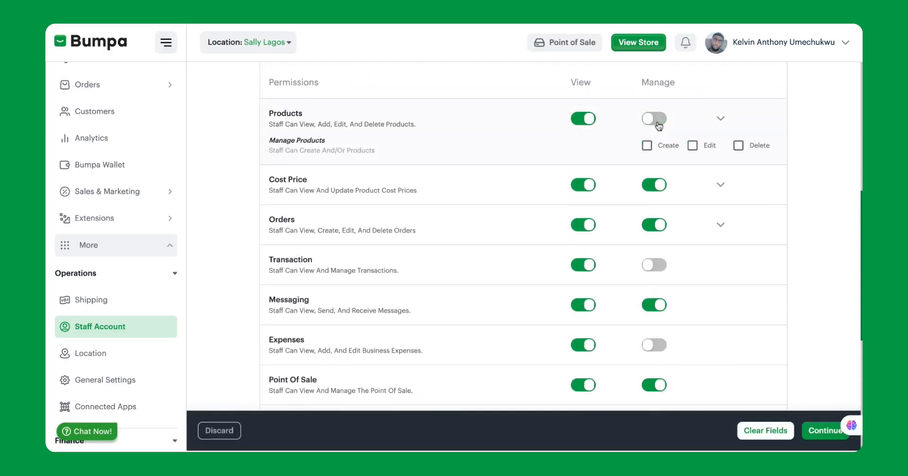
{"action": "left_click", "coordinate": [655, 187]}
{"action": "scroll", "coordinate": [657, 192], "scroll_direction": "down", "scroll_amount": 2}
{"action": "left_click", "coordinate": [655, 171]}
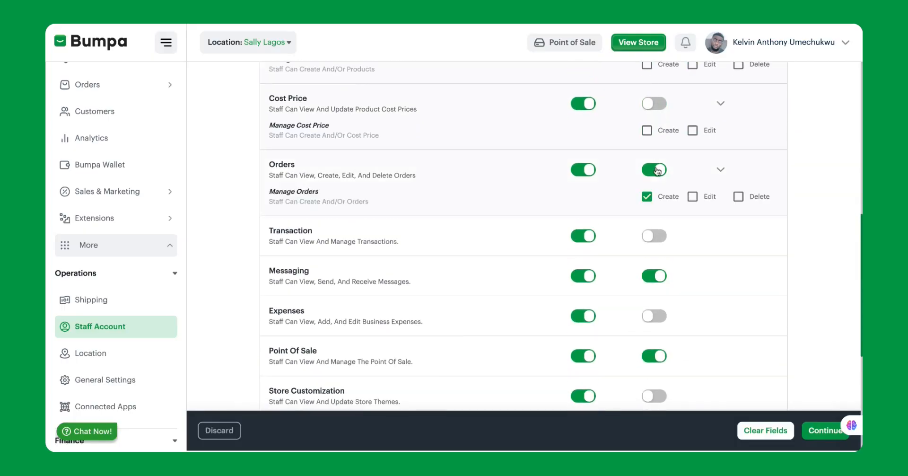
{"action": "scroll", "coordinate": [649, 252], "scroll_direction": "down", "scroll_amount": 1}
{"action": "scroll", "coordinate": [716, 121], "scroll_direction": "up", "scroll_amount": 4}
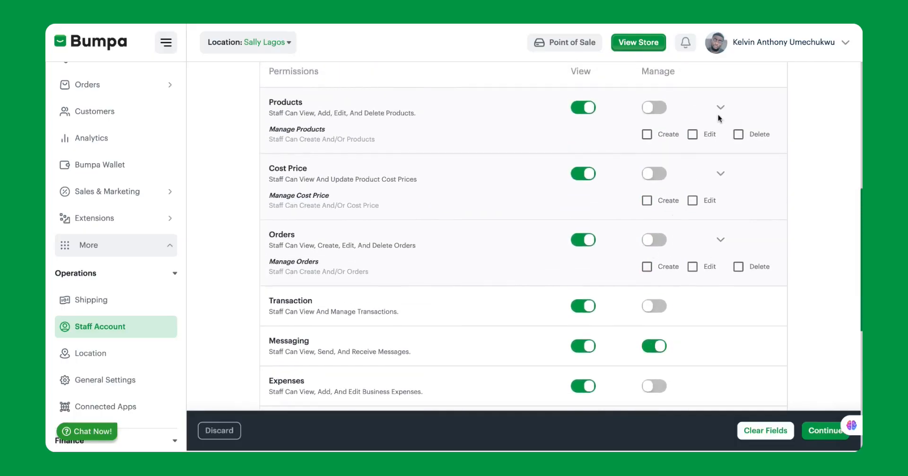
{"action": "left_click", "coordinate": [719, 108]}
{"action": "left_click", "coordinate": [719, 148]}
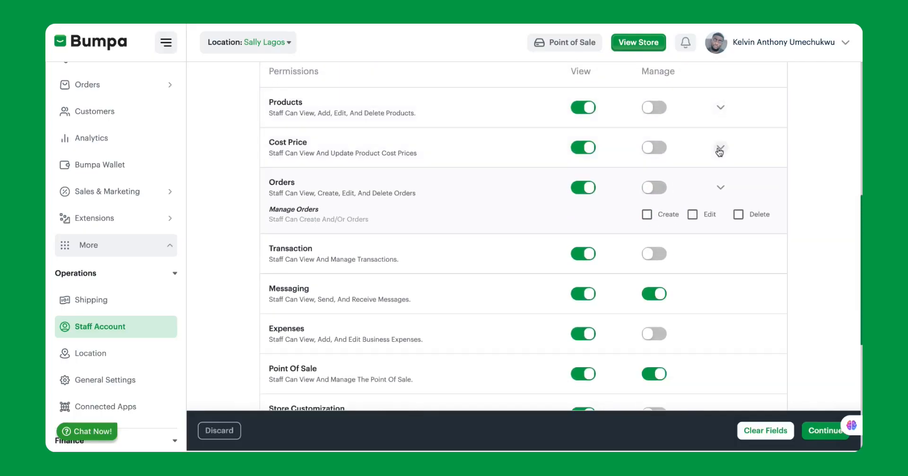
{"action": "left_click", "coordinate": [719, 187]}
Review the permissions list and save it with Continue
{"action": "scroll", "coordinate": [720, 188], "scroll_direction": "down", "scroll_amount": 1}
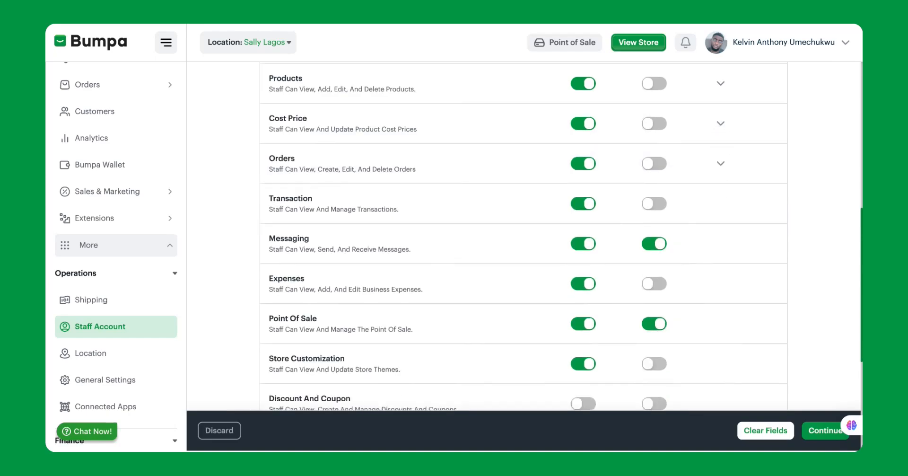
{"action": "scroll", "coordinate": [598, 281], "scroll_direction": "up", "scroll_amount": 6}
{"action": "scroll", "coordinate": [599, 282], "scroll_direction": "up", "scroll_amount": 1}
{"action": "scroll", "coordinate": [599, 282], "scroll_direction": "down", "scroll_amount": 10}
{"action": "scroll", "coordinate": [609, 144], "scroll_direction": "down", "scroll_amount": 2}
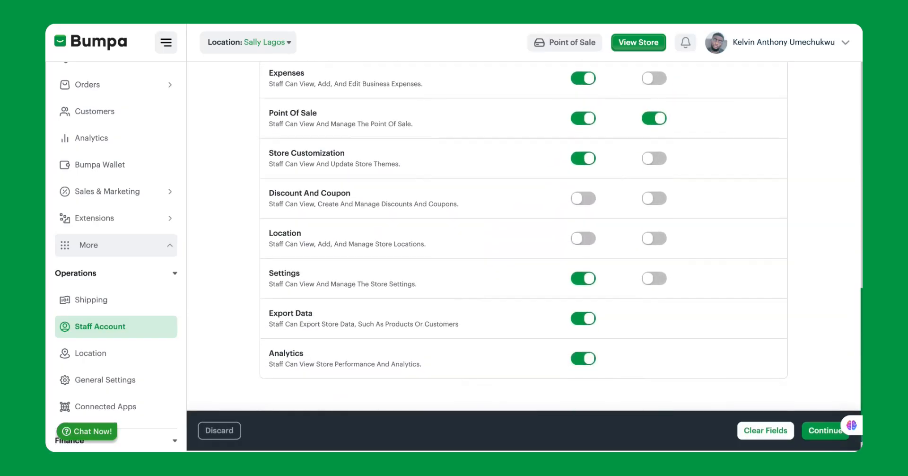
{"action": "left_click", "coordinate": [816, 432]}
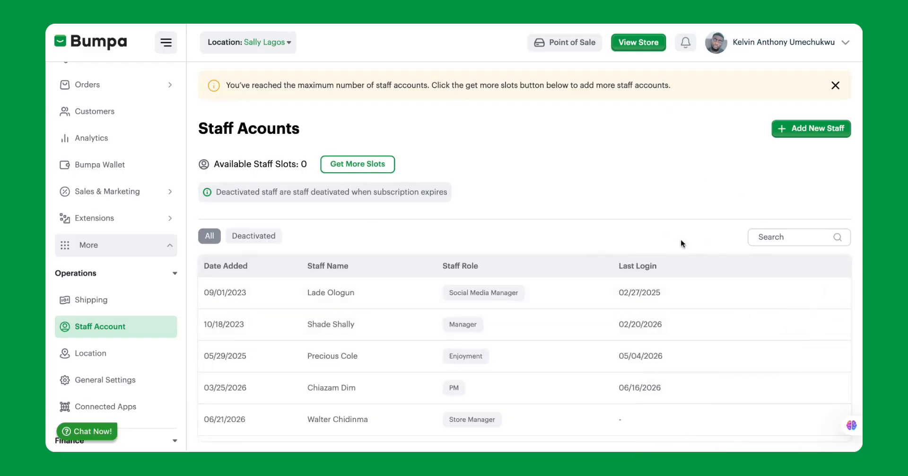
{"action": "left_click", "coordinate": [325, 420]}
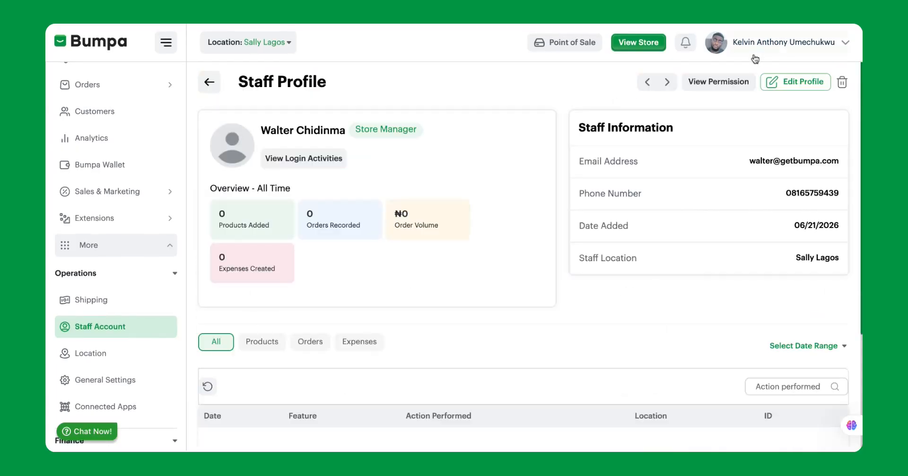
{"action": "left_click", "coordinate": [719, 83]}
{"action": "scroll", "coordinate": [509, 229], "scroll_direction": "down", "scroll_amount": 5}
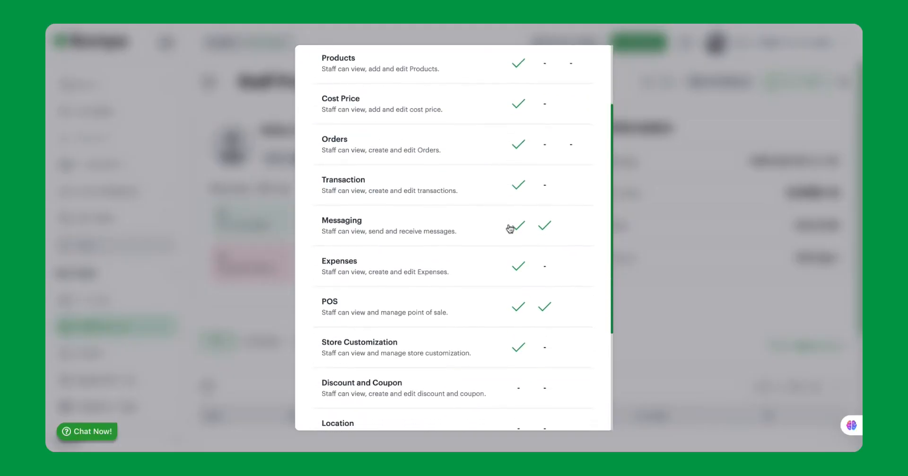
{"action": "scroll", "coordinate": [510, 229], "scroll_direction": "up", "scroll_amount": 5}
{"action": "scroll", "coordinate": [510, 229], "scroll_direction": "down", "scroll_amount": 1}
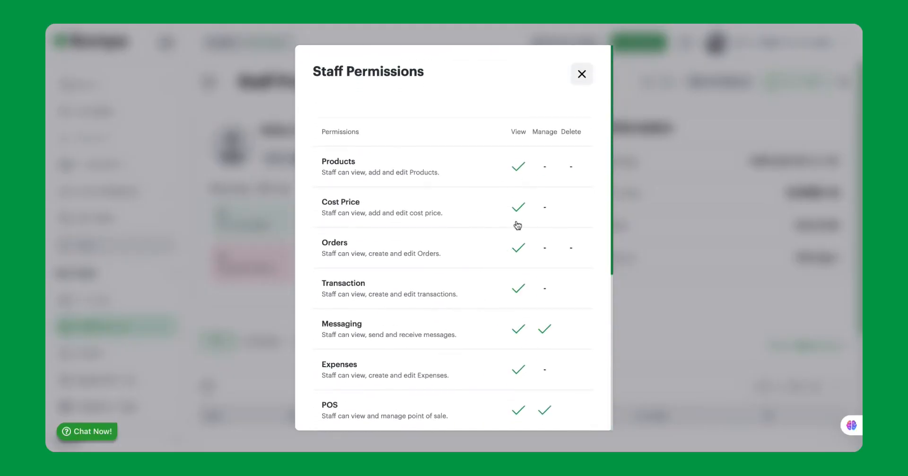
{"action": "left_click", "coordinate": [580, 74]}
{"action": "scroll", "coordinate": [484, 228], "scroll_direction": "down", "scroll_amount": 4}
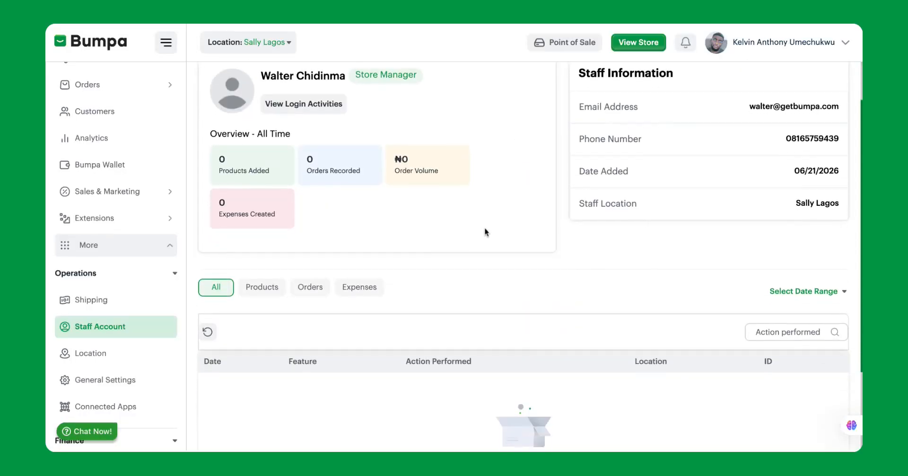
{"action": "scroll", "coordinate": [484, 228], "scroll_direction": "up", "scroll_amount": 4}
{"action": "scroll", "coordinate": [484, 227], "scroll_direction": "down", "scroll_amount": 1}
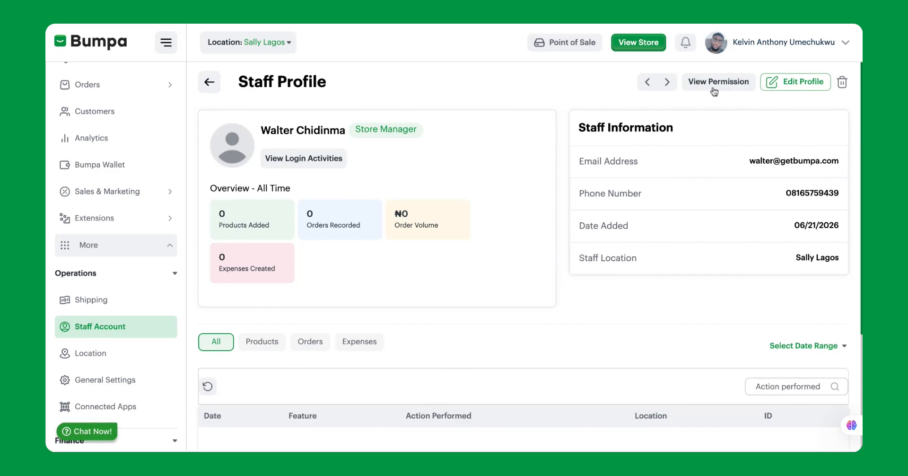
{"action": "scroll", "coordinate": [414, 305], "scroll_direction": "down", "scroll_amount": 2}
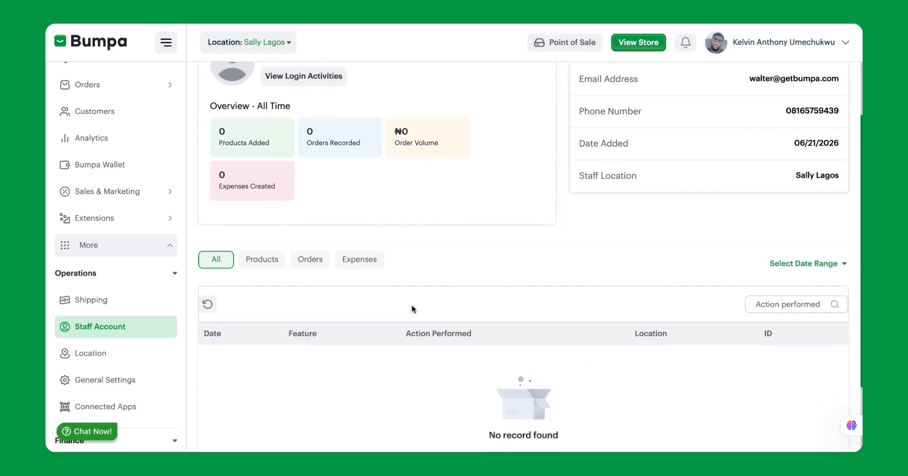
{"action": "scroll", "coordinate": [367, 373], "scroll_direction": "up", "scroll_amount": 2}
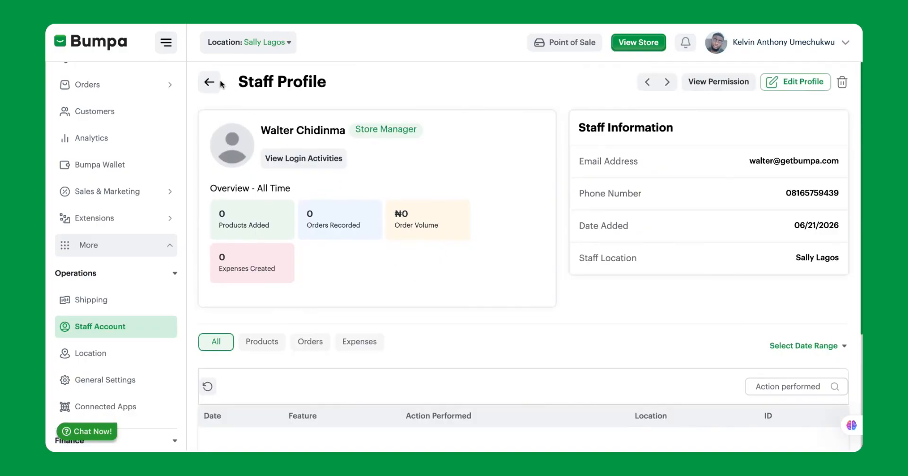
{"action": "left_click", "coordinate": [208, 83]}
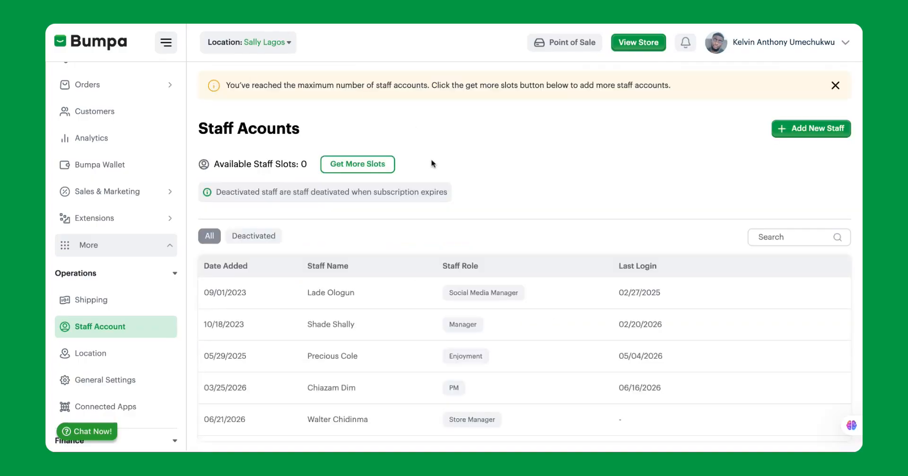